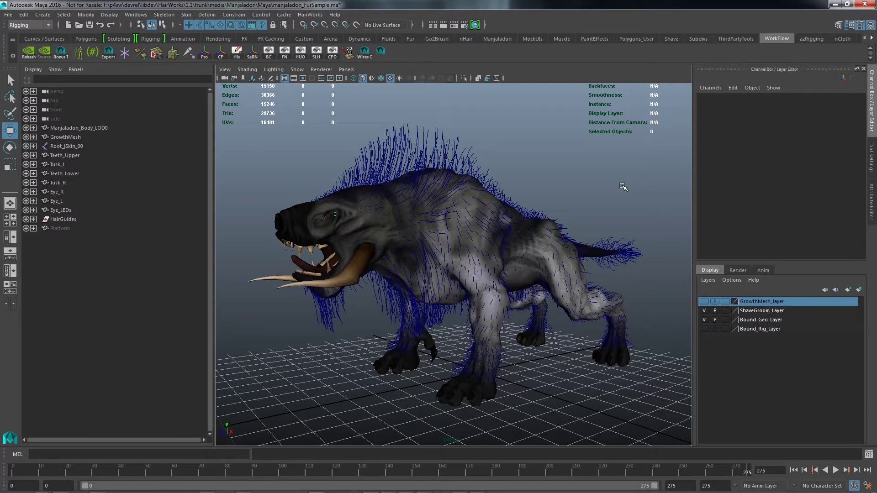
Hide the ShaveGroom_Layer fur and show the creature untextured with a wireframe-on-shaded overlay.
scroll(530, 131, "up", 3)
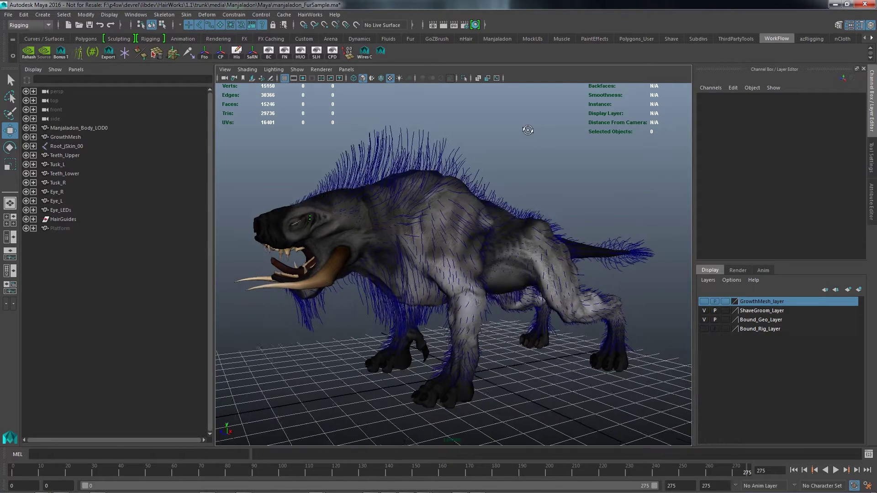
left_click_drag(433, 222, 477, 224, "alt")
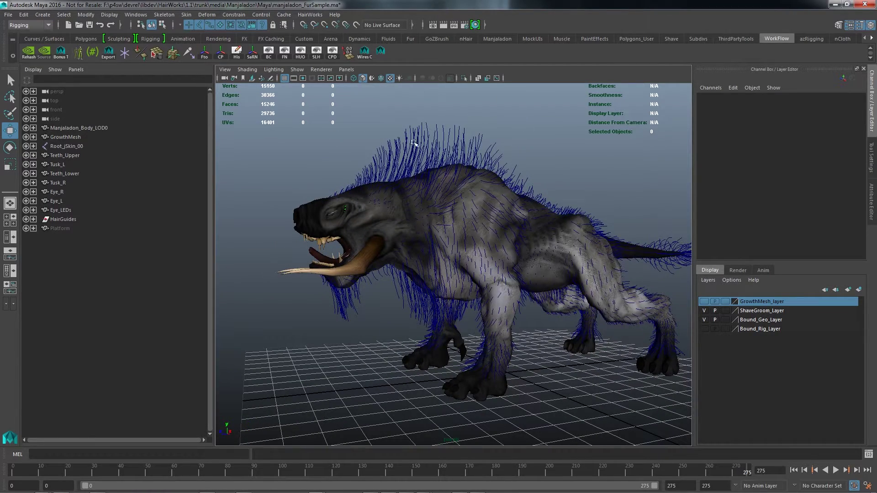
left_click_drag(370, 221, 410, 418, "alt")
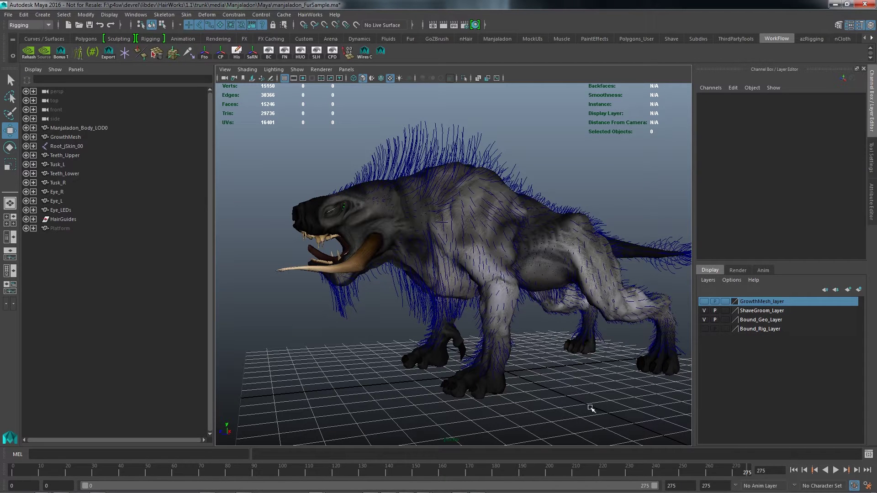
left_click(704, 311)
key("5")
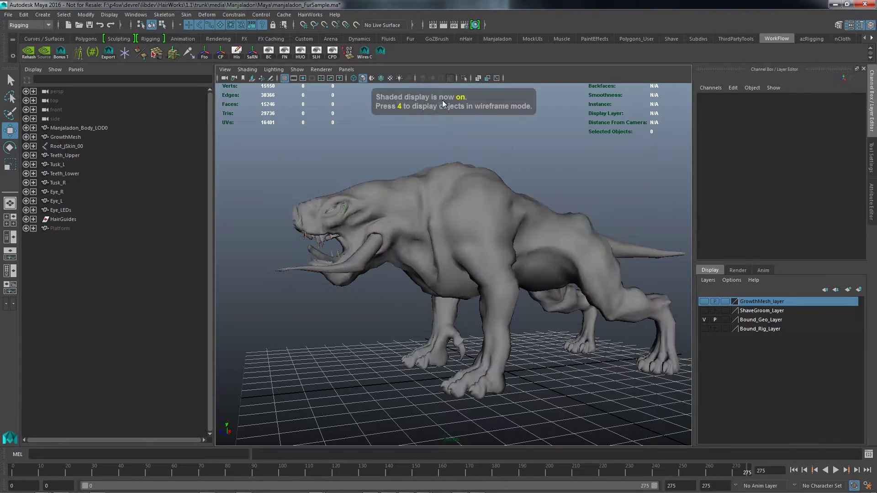
left_click(381, 79)
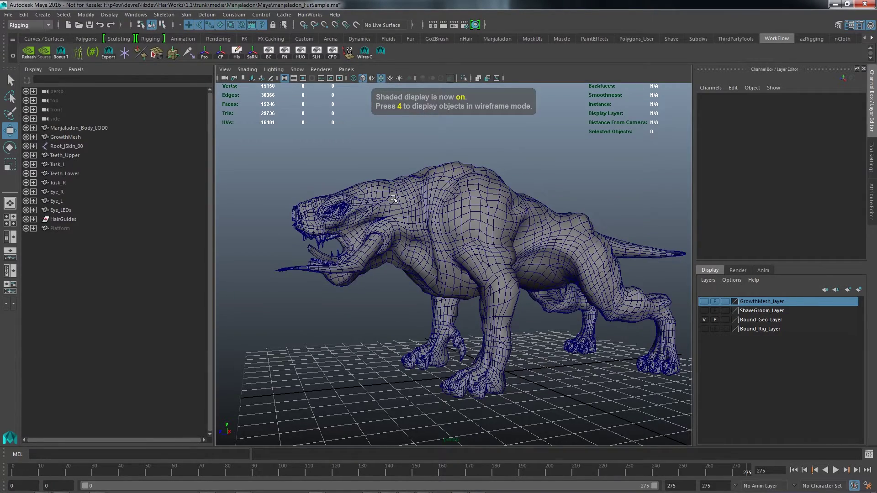
left_click_drag(393, 199, 492, 211, "alt")
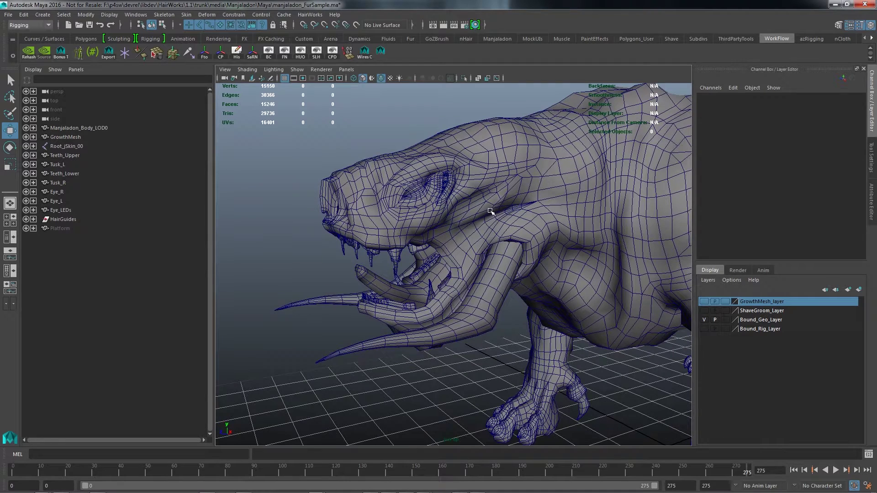
Hide Bound_Geo_Layer, show GrowthMesh_layer, and select the 8023-vertex growth mesh.
left_click(704, 320)
left_click(703, 301)
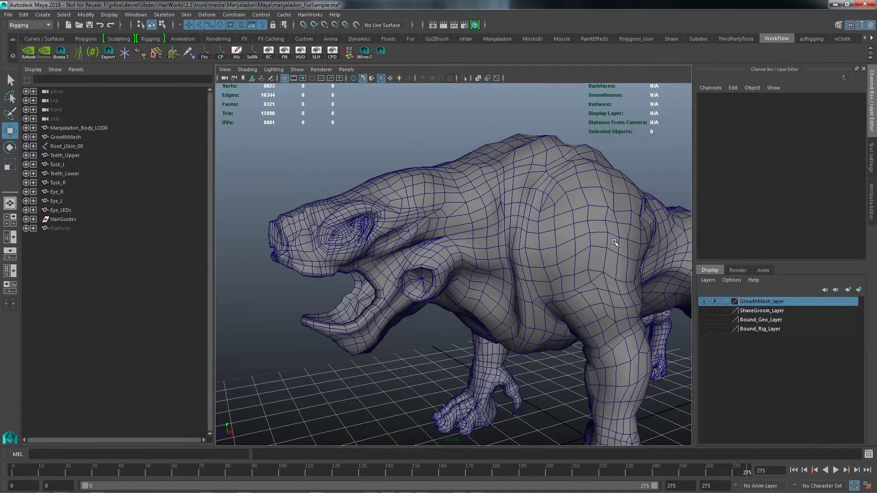
right_click_drag(614, 242, 492, 242, "alt")
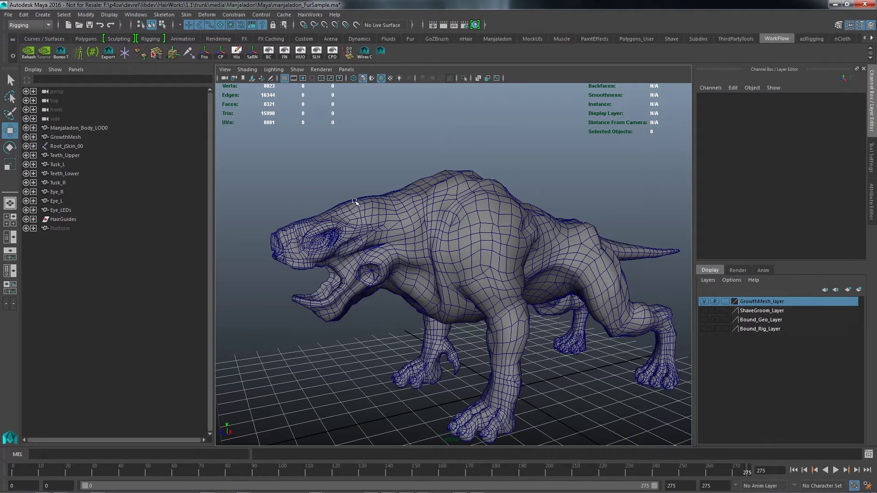
left_click(355, 203)
Show Bound_Geo_Layer again beside the growth mesh and clear the selection.
left_click(704, 320)
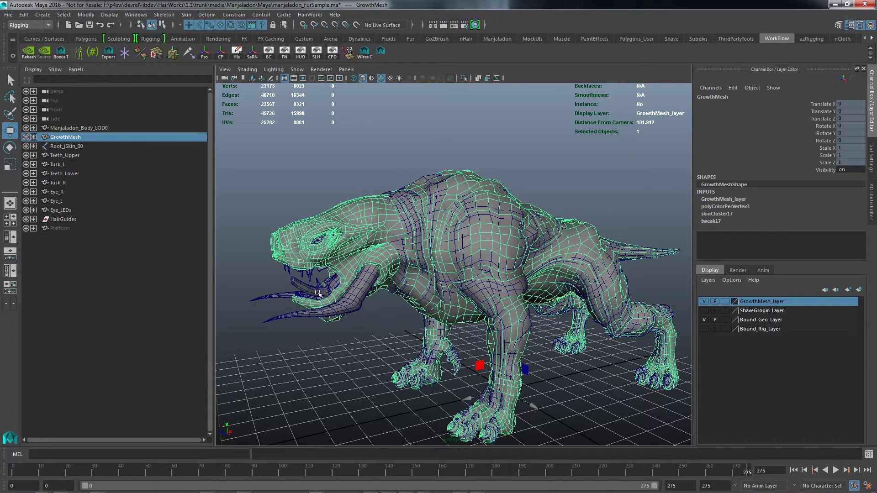
left_click(341, 364)
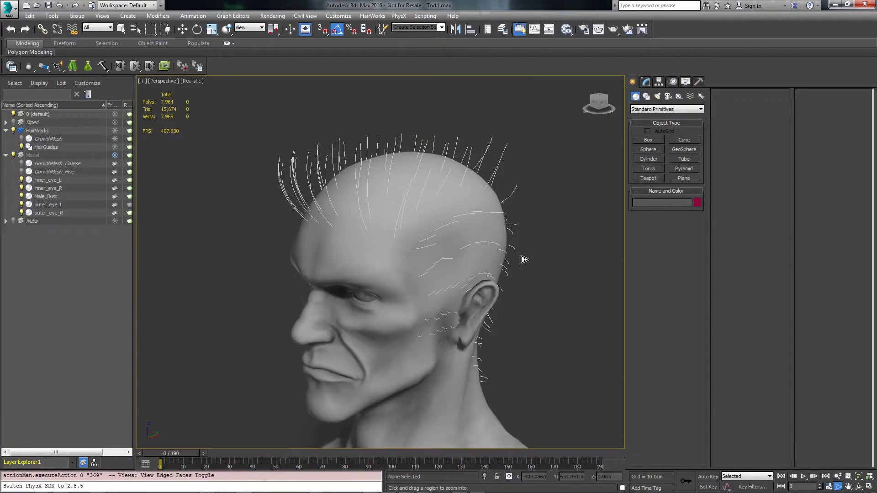
Unhide GrowthMesh, hide Male_Bust, and display the growth mesh with Edged Faces.
middle_click_drag(518, 274, 535, 266, "alt")
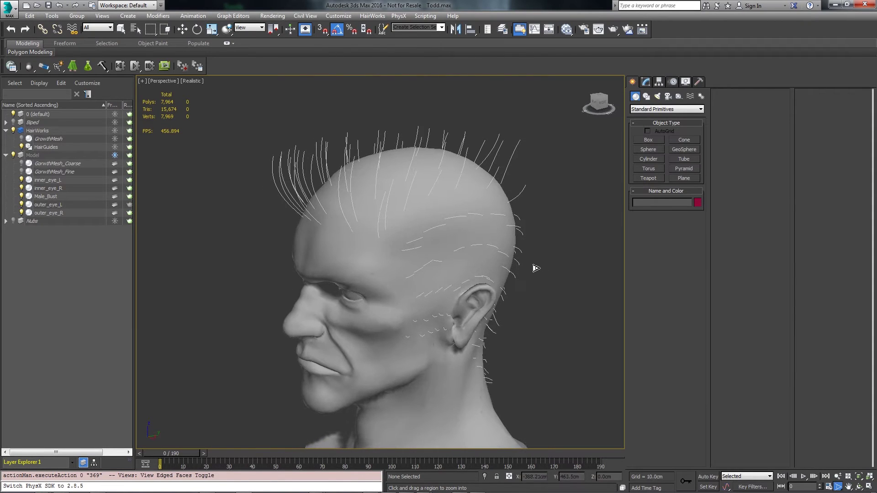
left_click(22, 139)
left_click(22, 196)
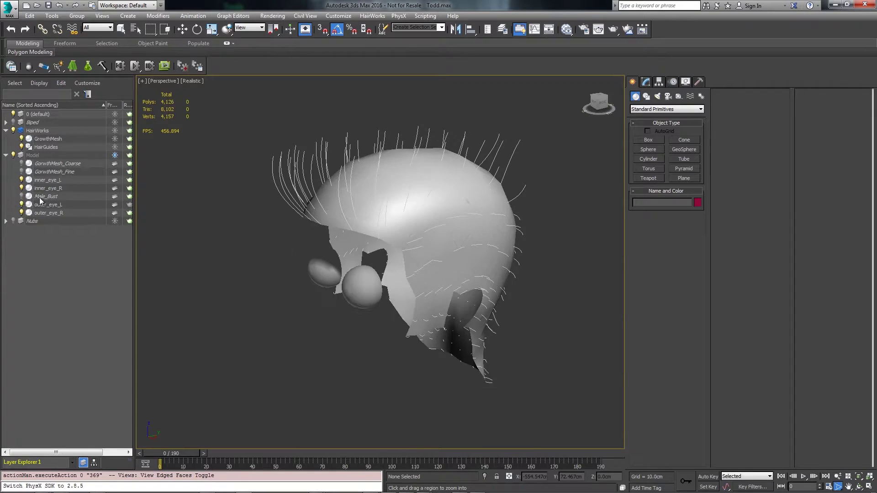
key("F4")
middle_click_drag(499, 254, 498, 272, "alt")
middle_click_drag(413, 213, 388, 224, "alt")
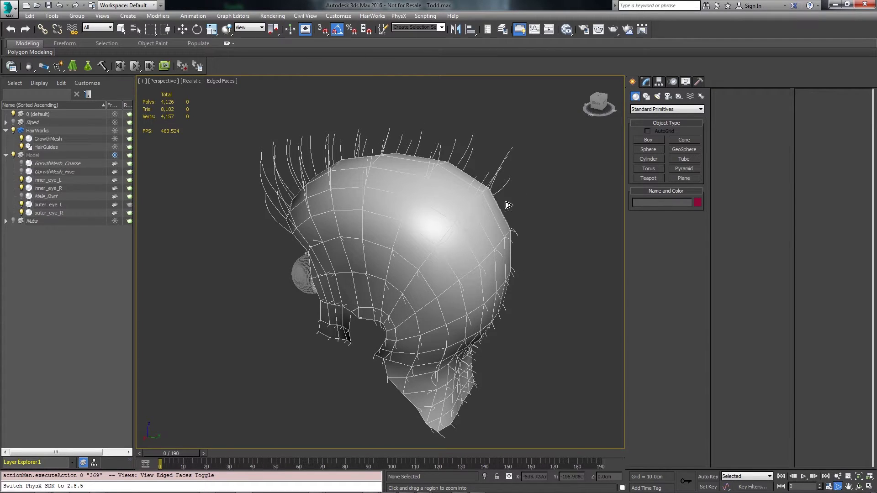
Orbit the growth mesh between front and side views.
middle_click_drag(301, 212, 365, 205, "alt")
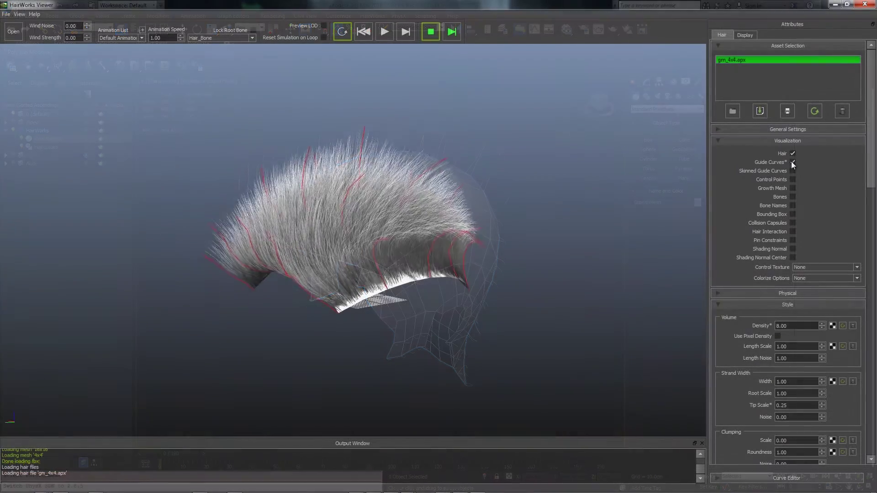
Turn off Guide Curves and Control Points for the gm_64x64.apx hair in Visualization.
left_click(792, 179)
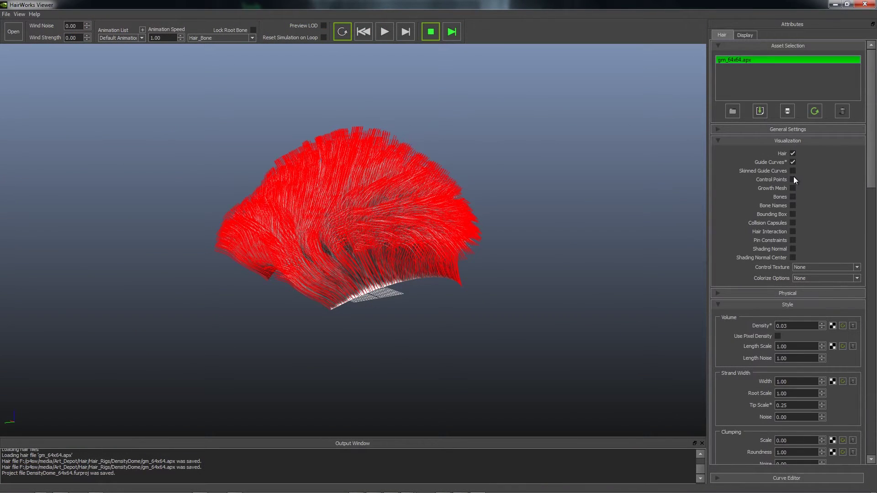
left_click(793, 179)
left_click(793, 162)
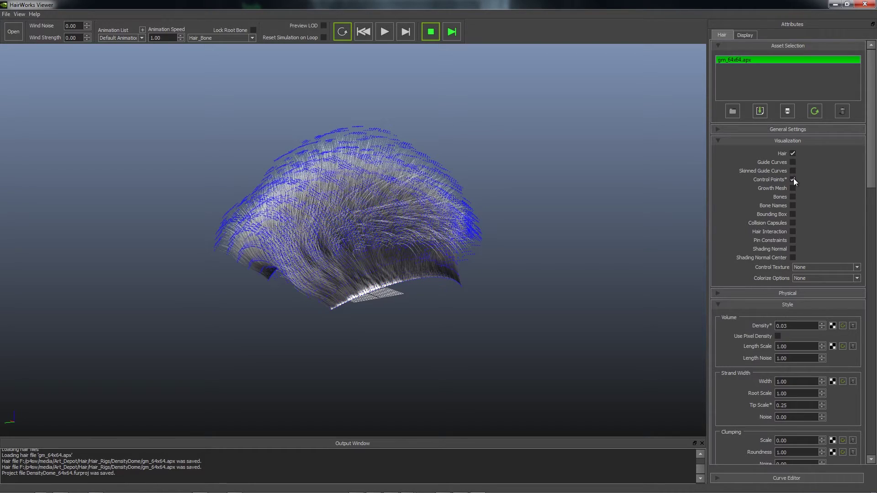
left_click(793, 180)
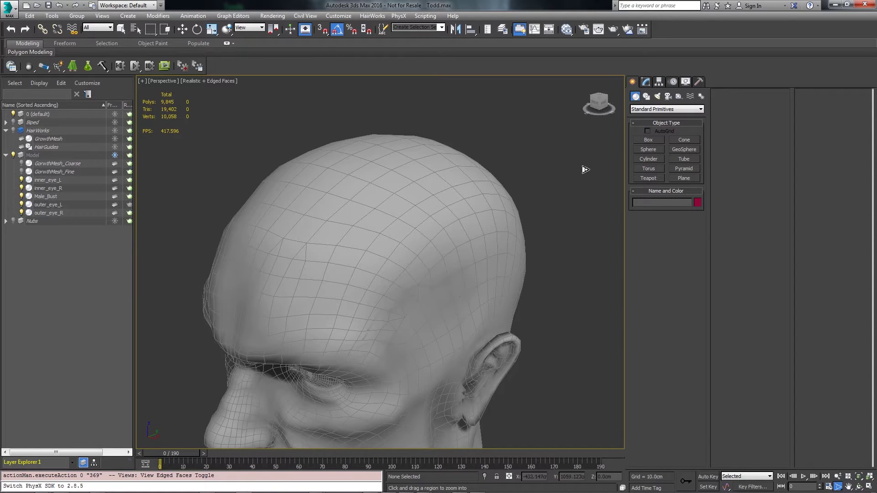
Hide Male_Bust and inspect the GorwthMesh_Coarse around the eyes.
left_click(21, 196)
left_click(21, 163)
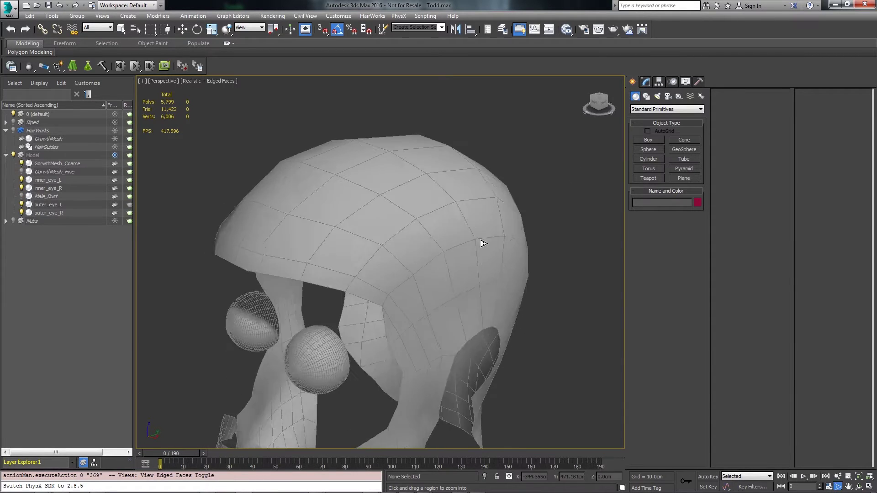
middle_click_drag(483, 244, 424, 269, "alt")
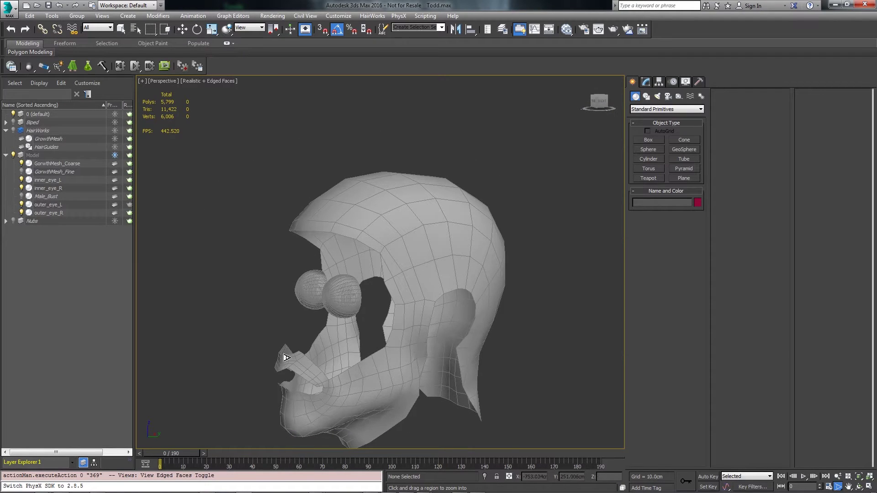
middle_click_drag(404, 369, 383, 369, "alt")
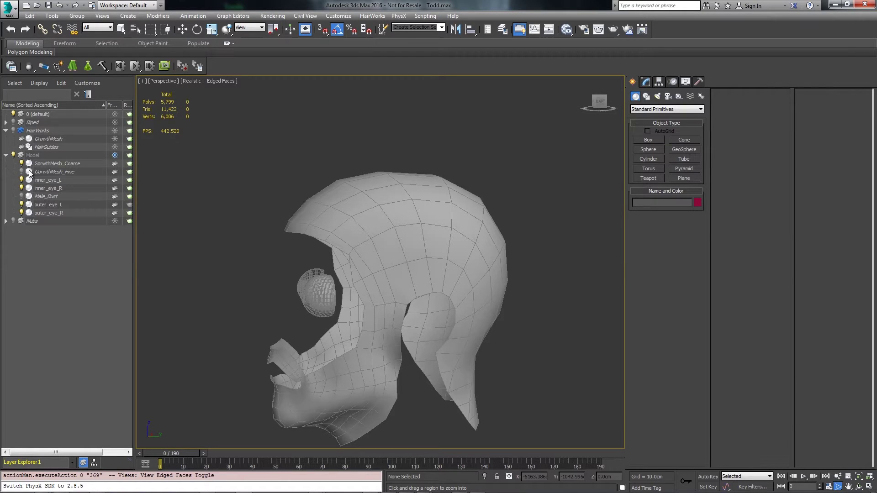
Swap the coarse growth mesh for GorwthMesh_Fine and view it from behind.
left_click(21, 164)
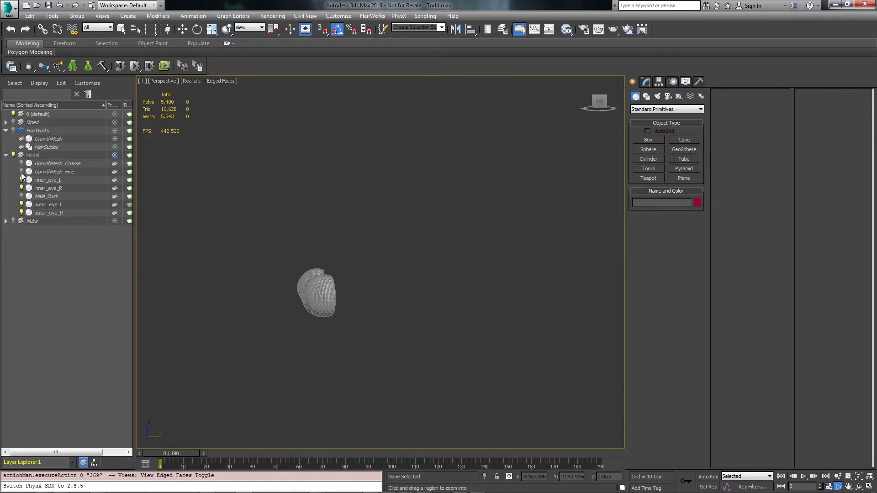
left_click(21, 171)
middle_click_drag(478, 283, 367, 156, "alt")
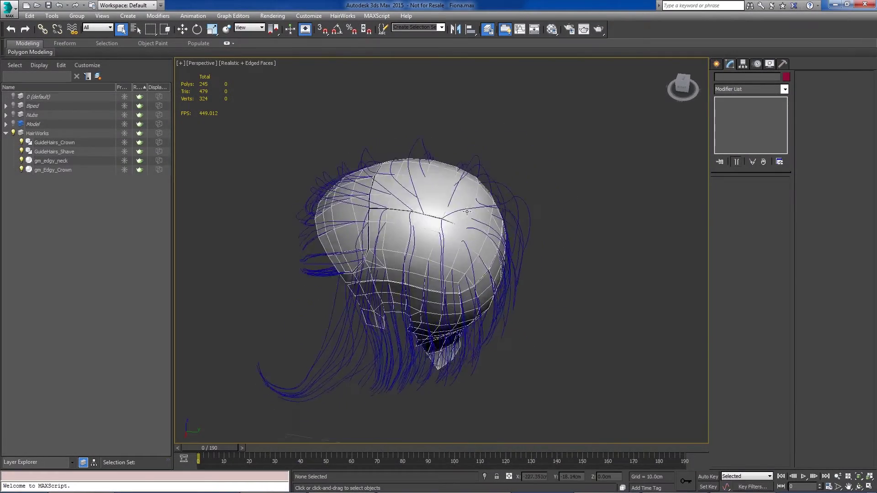
Select gm_Edgy_Crown to reveal its Hair and Fur, HairWorks, Skin and Skin Wrap modifiers.
middle_click_drag(469, 199, 476, 222, "alt")
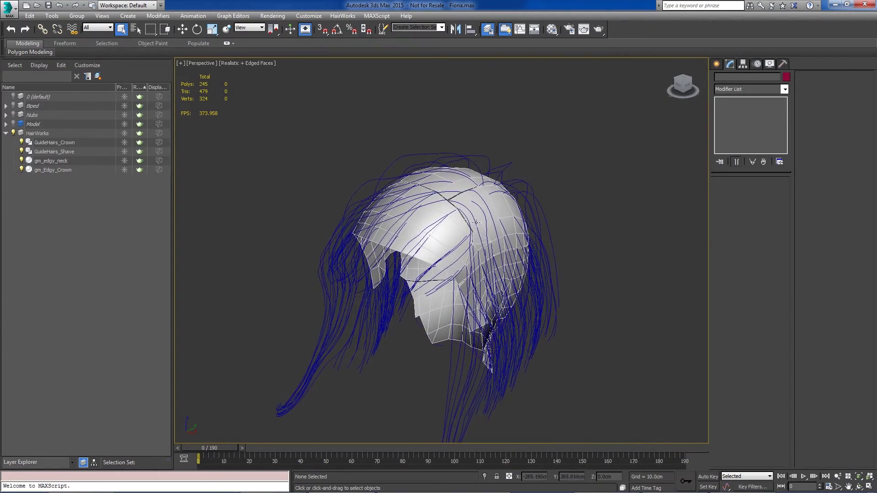
scroll(474, 212, "up", 5)
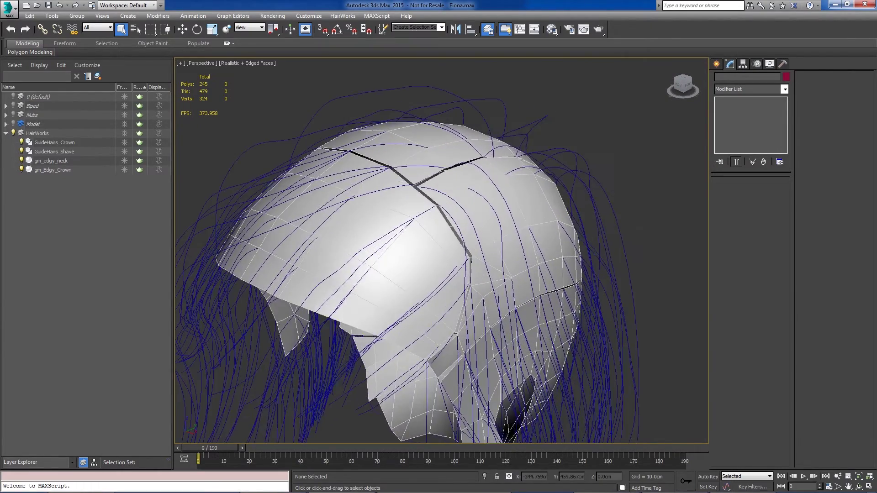
scroll(460, 211, "down", 2)
left_click(463, 202)
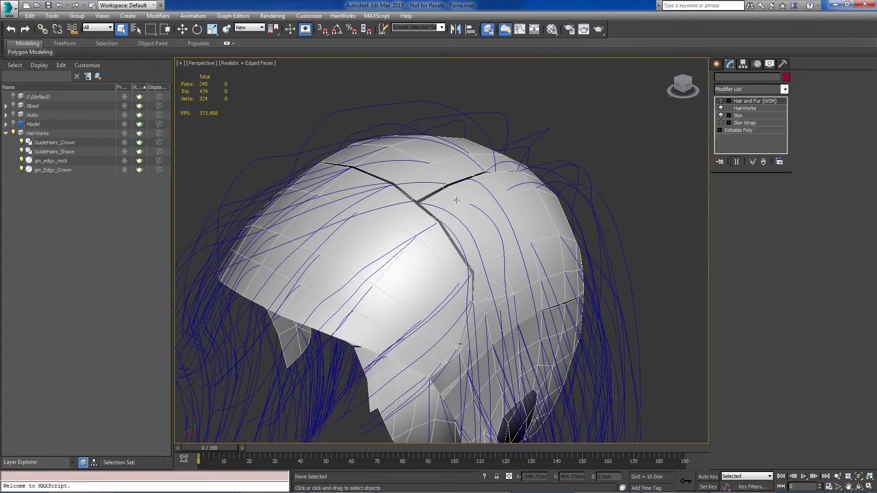
middle_click_drag(458, 218, 531, 224, "alt")
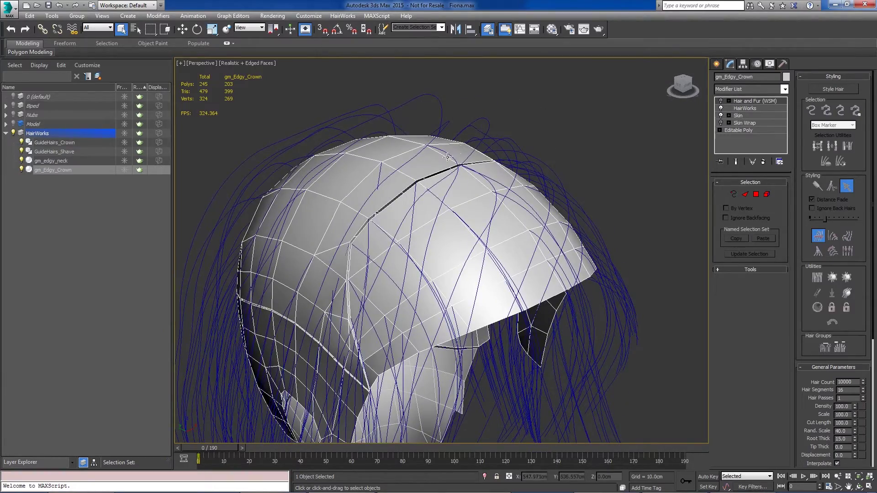
middle_click_drag(612, 226, 322, 268, "alt")
middle_click_drag(526, 252, 499, 247, "alt")
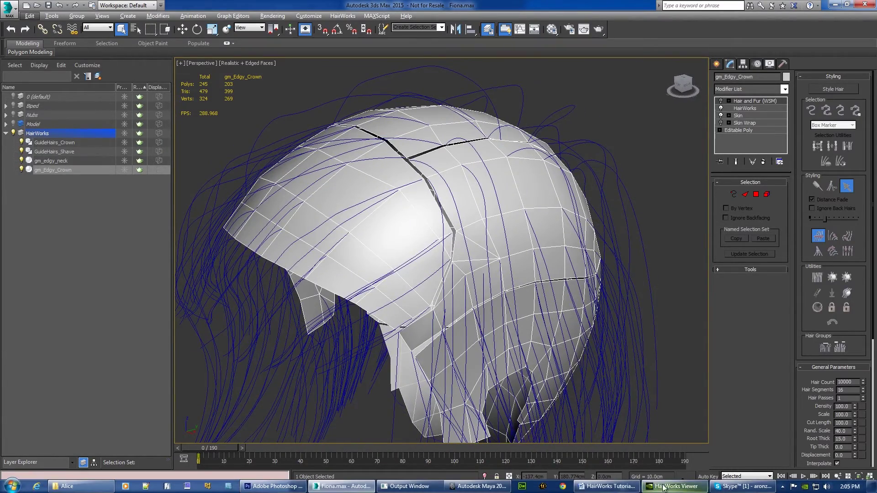
right_click(663, 489)
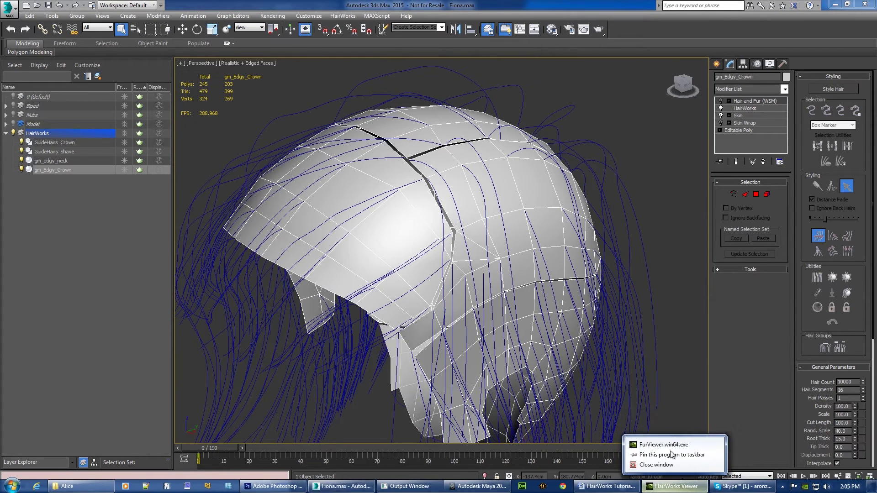
Inspect the bob haircut in HairWorks Viewer from front, back and above, then return to Fiona.max.
left_click(665, 488)
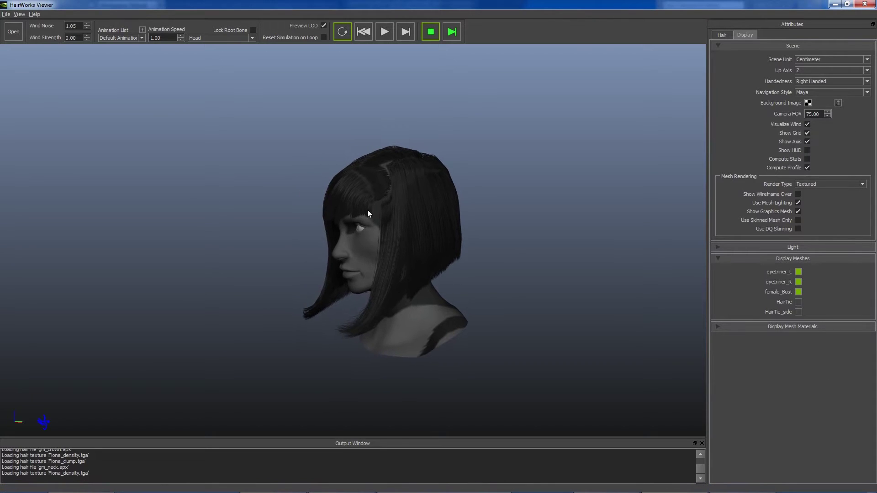
scroll(393, 235, "up", 5)
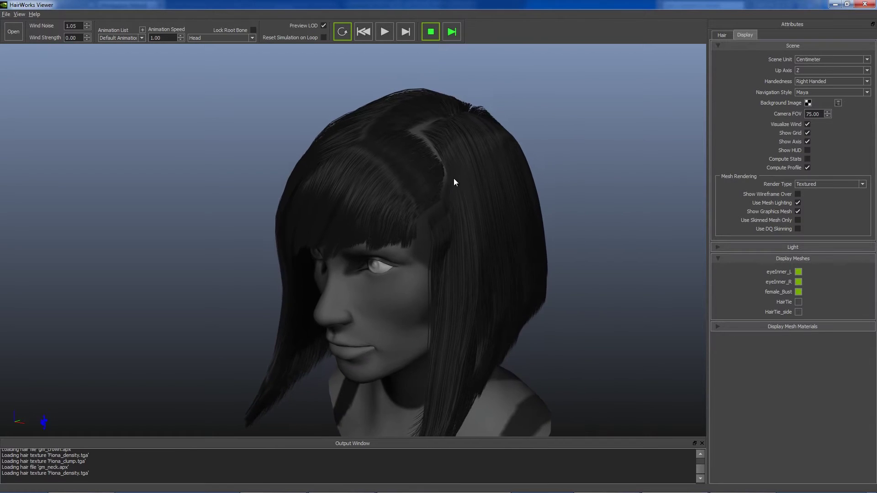
left_click_drag(428, 191, 490, 176)
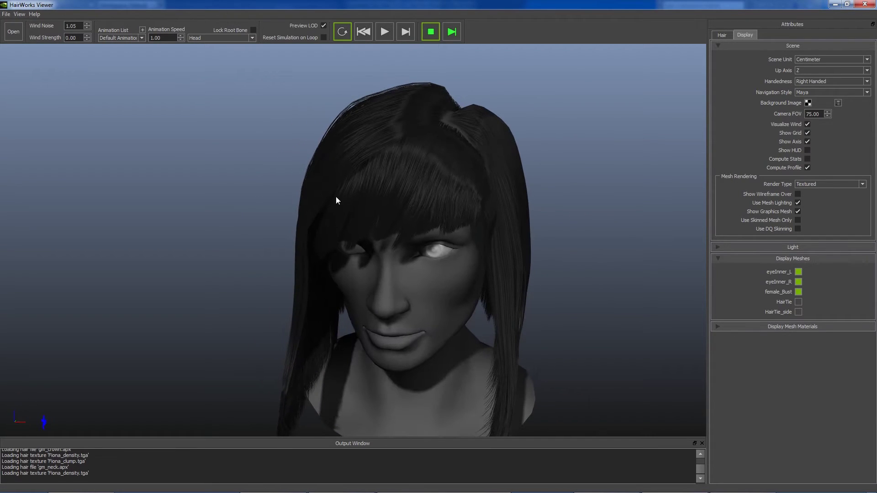
left_click_drag(479, 112, 360, 231)
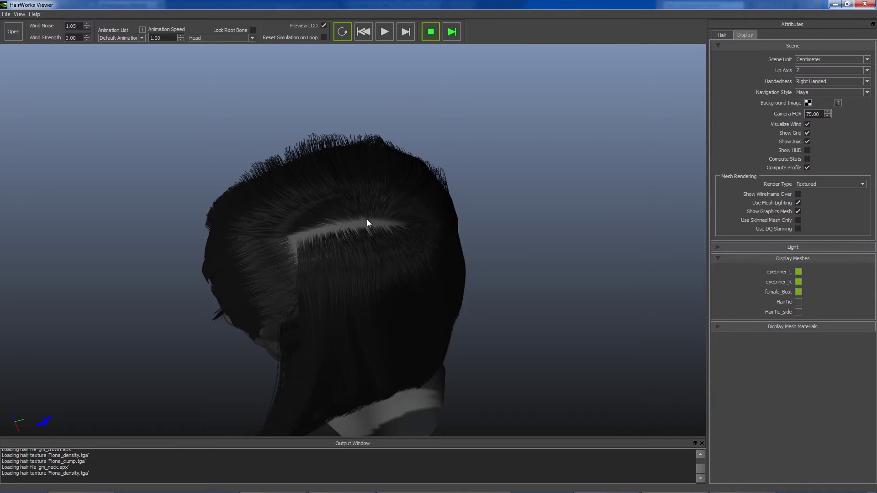
left_click_drag(313, 231, 161, 172)
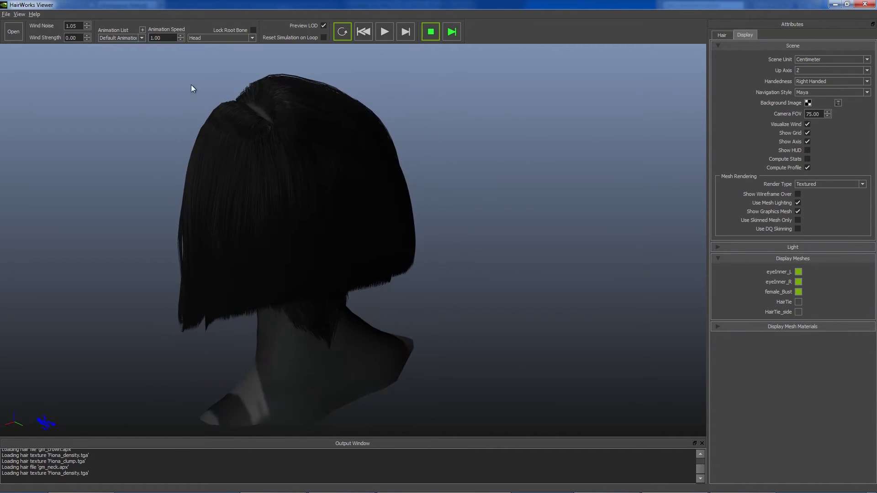
left_click_drag(271, 169, 432, 144)
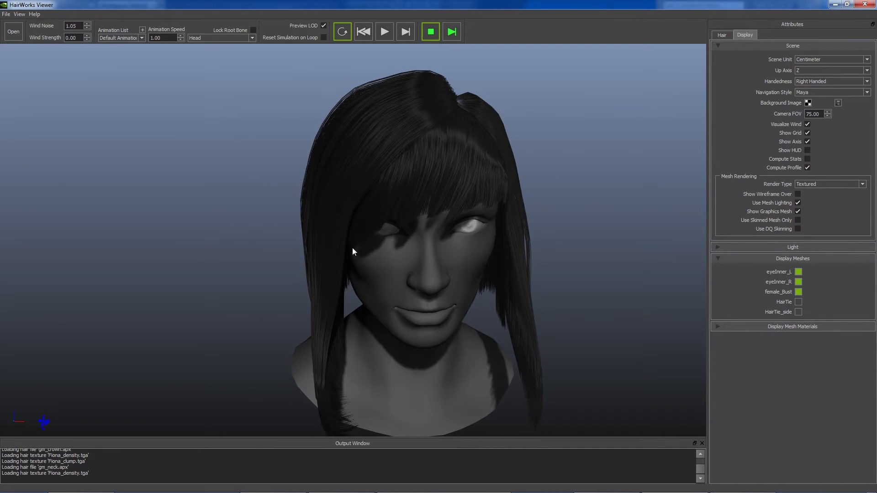
left_click_drag(501, 301, 330, 179)
scroll(342, 188, "up", 3)
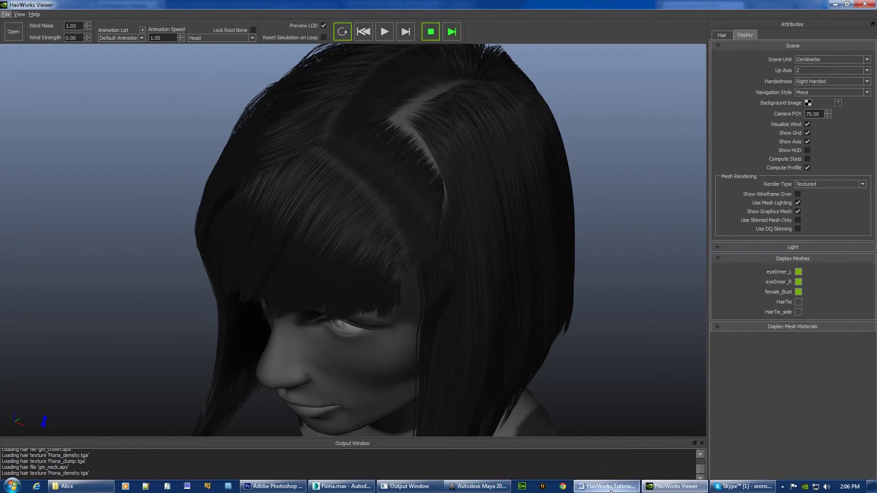
left_click(342, 486)
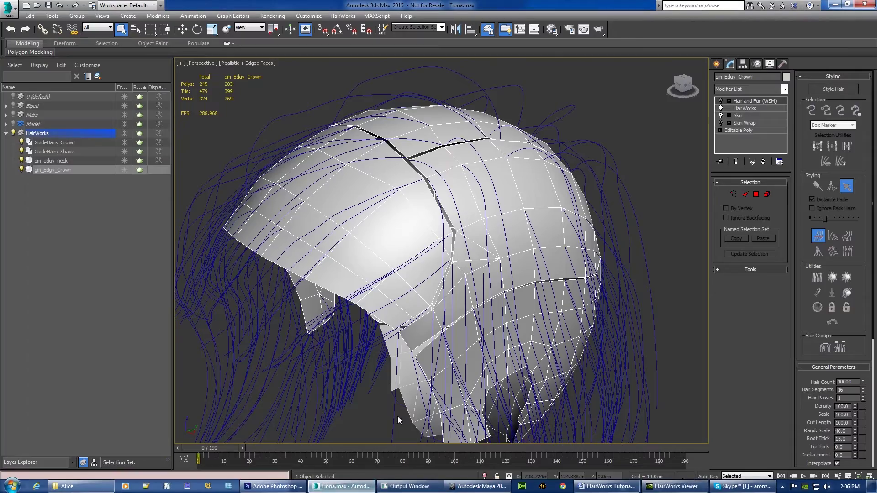
Open gm_Edgy_Crown's Editable Poly base in Element sub-object mode.
middle_click_drag(410, 164, 475, 173, "alt")
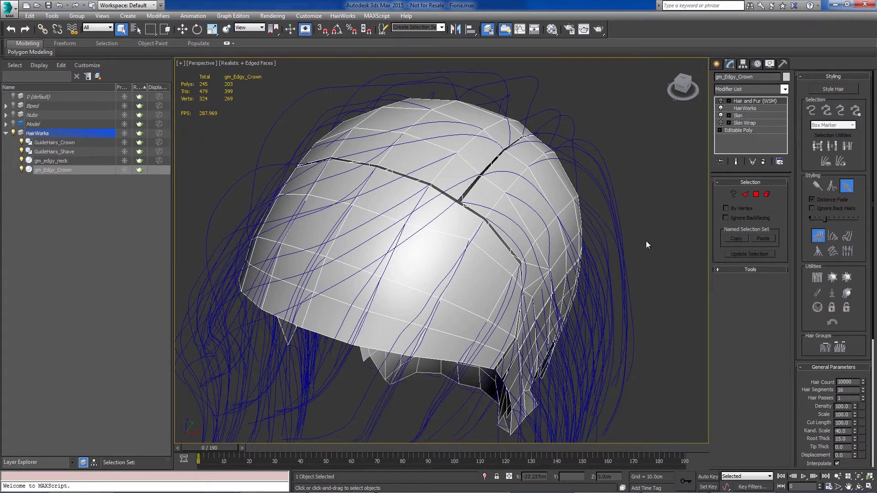
middle_click_drag(348, 236, 365, 231, "alt")
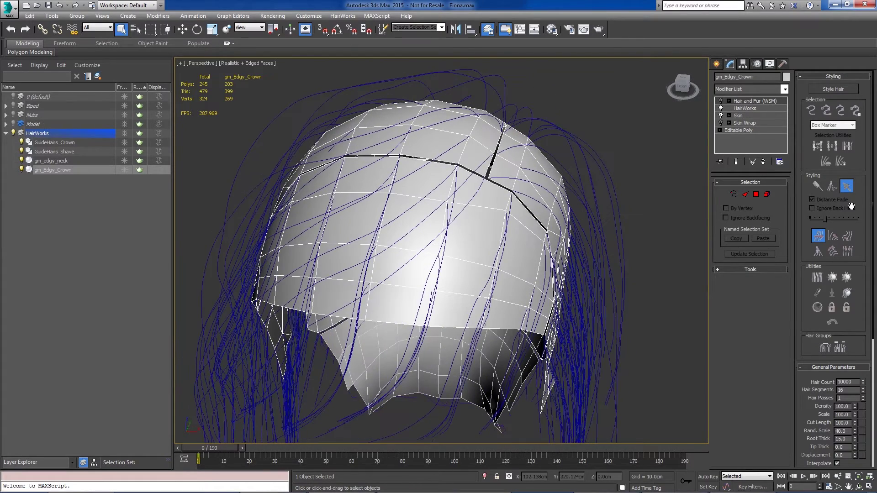
left_click(745, 130)
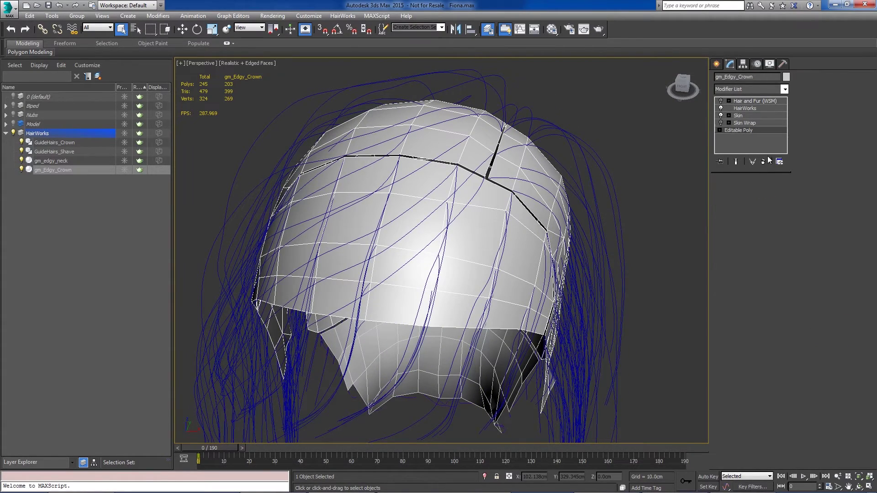
left_click(771, 192)
Select the 32-polygon band, then the 73-polygon crown piece, orbiting to inspect each.
left_click(464, 250)
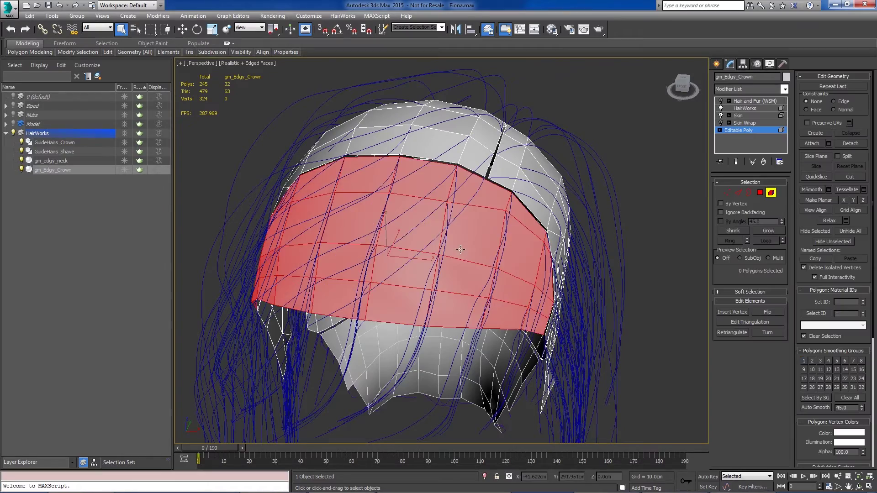
middle_click_drag(463, 250, 418, 244, "alt")
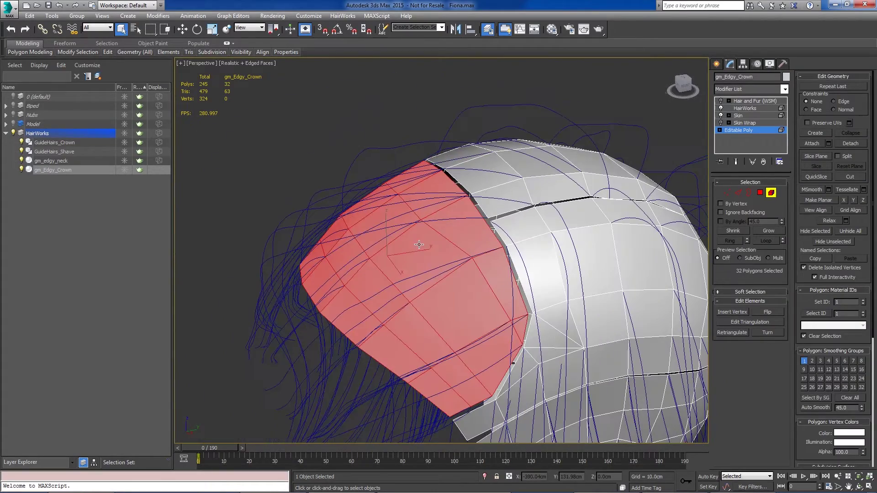
left_click(624, 288)
middle_click_drag(623, 289, 538, 250, "alt")
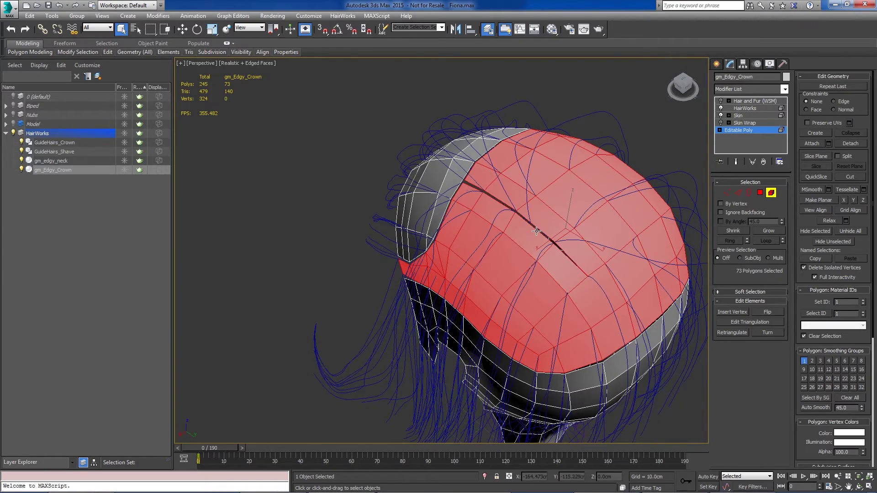
Pick the 98-polygon lower band and view it from the side and a lower front angle.
key("alt")
middle_click_drag(561, 329, 421, 211, "alt")
key("ctrl+z")
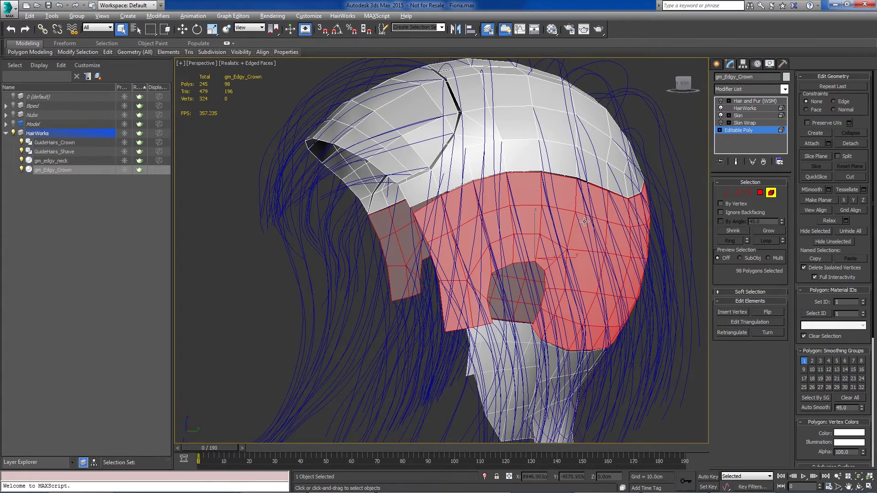
middle_click_drag(584, 222, 497, 132, "alt")
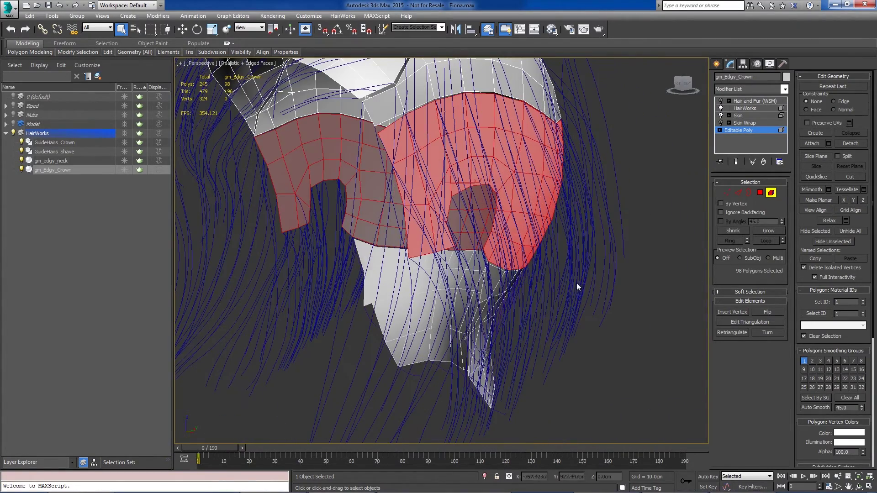
middle_click_drag(537, 171, 544, 254, "alt")
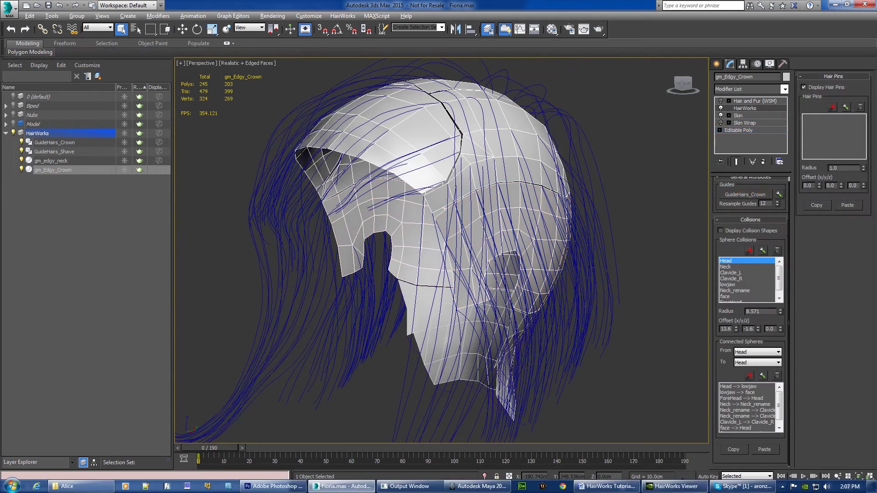
In HairWorks Viewer, turn off Use Mesh Lighting and enable Growth Mesh on the Hair tab.
left_click(661, 485)
mouse_move(473, 168)
left_mouse_down()
mouse_move(448, 180)
mouse_move(474, 170)
mouse_move(473, 182)
left_mouse_up()
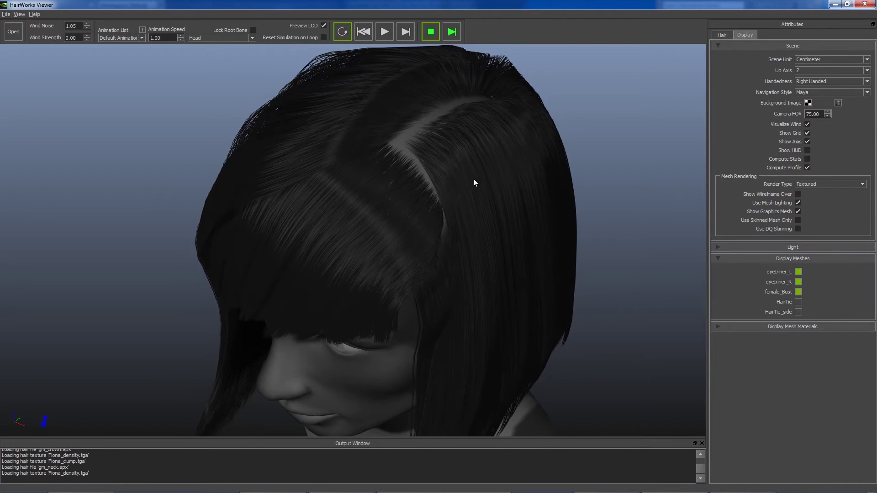
left_click(797, 203)
left_click(722, 35)
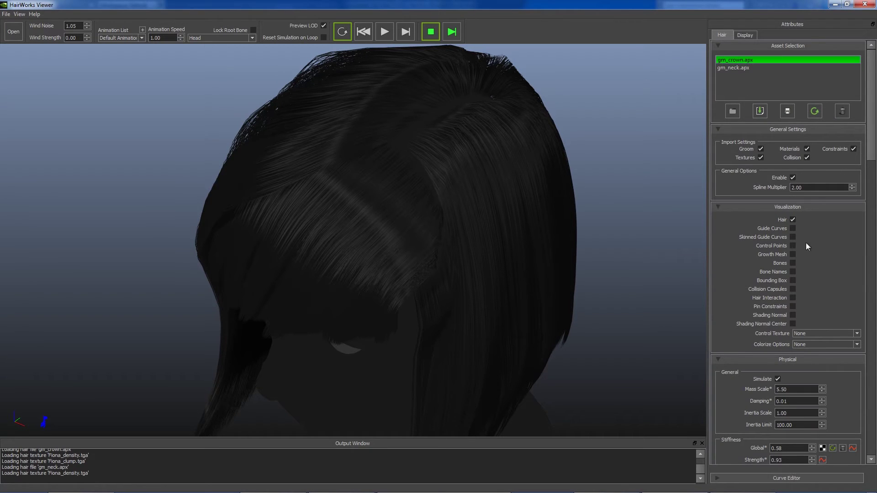
left_click(793, 254)
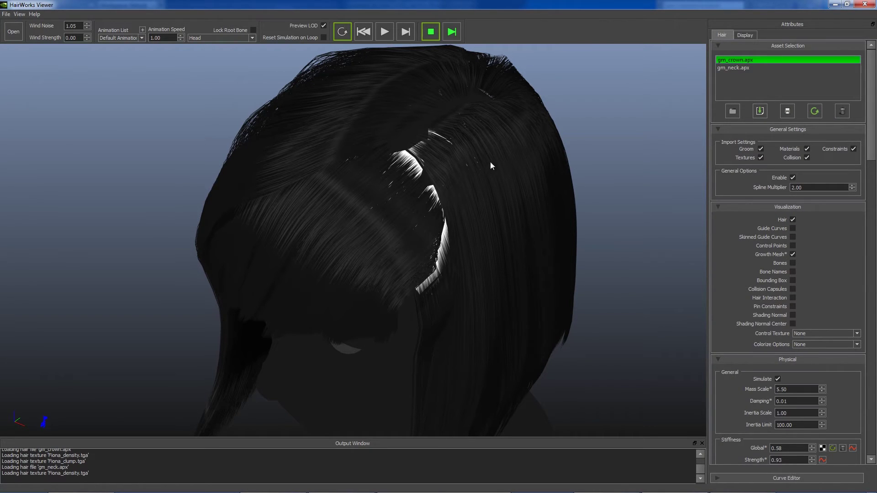
left_click_drag(501, 168, 522, 141)
Turn mesh lighting back on and uncheck Show Graphics Mesh to hide the head.
left_click(742, 35)
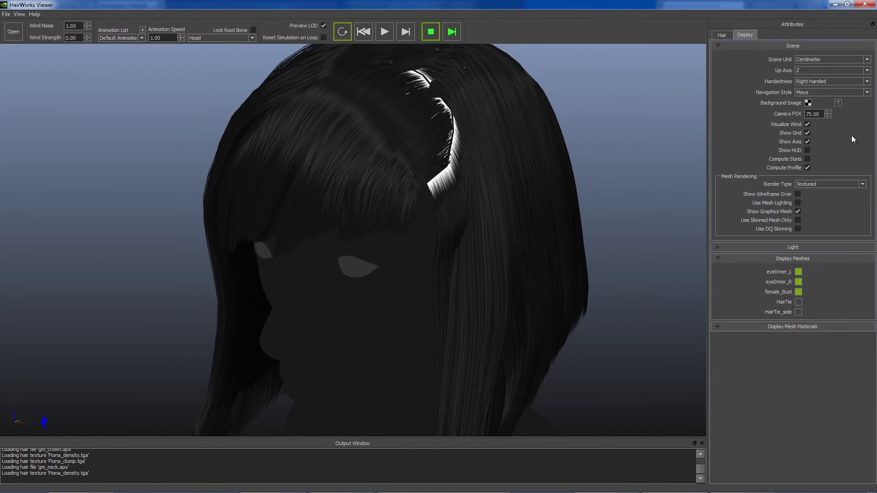
left_click(798, 202)
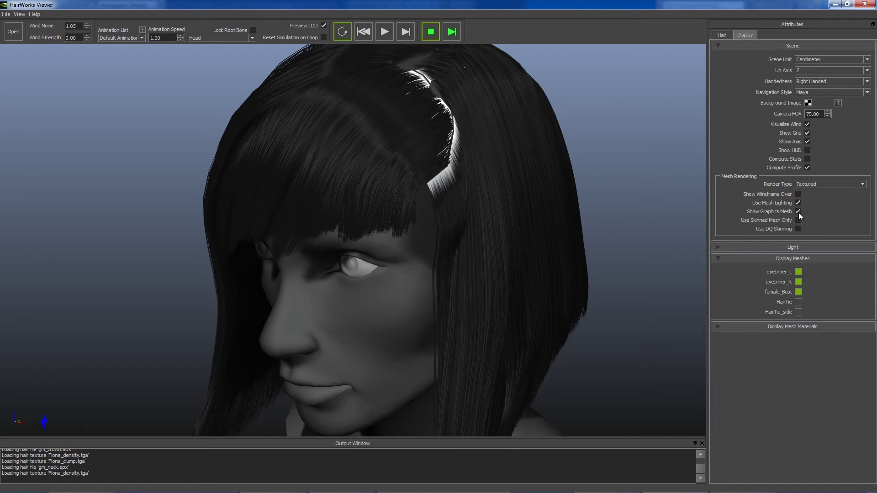
left_click(798, 211)
left_click_drag(567, 178, 496, 195)
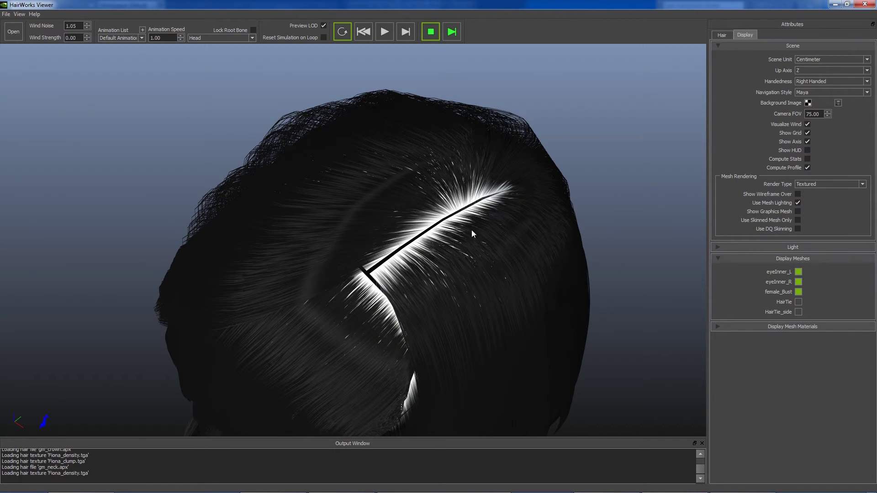
left_click(721, 35)
left_click(792, 228)
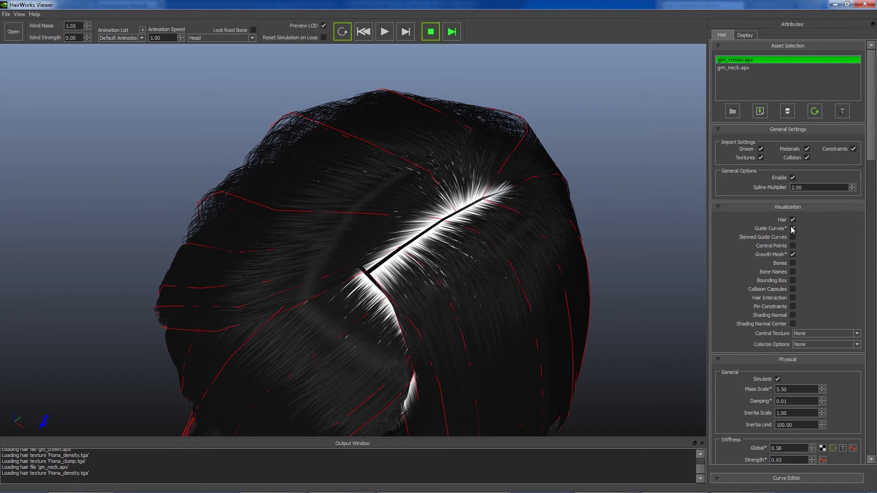
left_click_drag(593, 236, 620, 183)
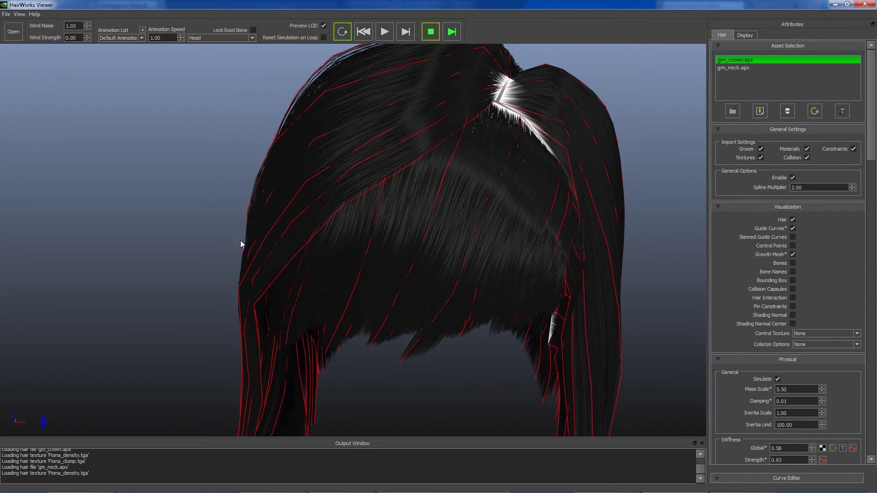
left_click_drag(612, 262, 503, 159)
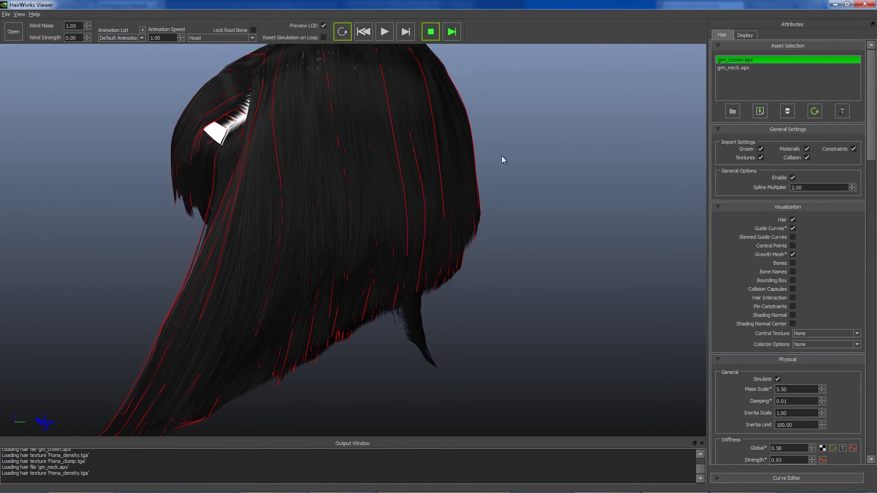
left_click(793, 229)
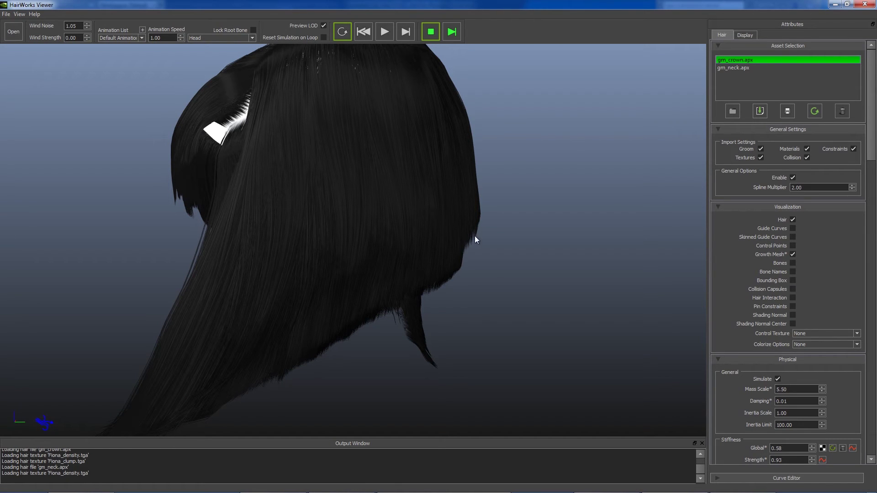
left_click_drag(382, 260, 520, 116)
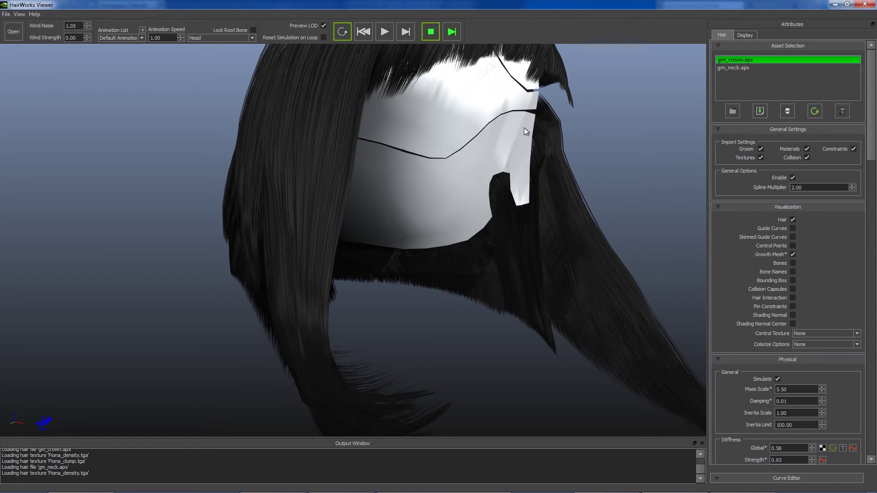
left_click_drag(665, 294, 402, 254)
left_click(745, 35)
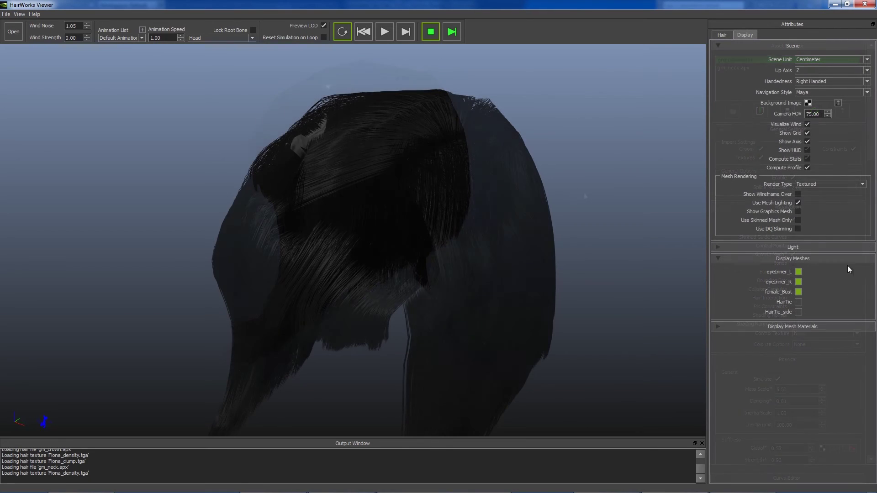
Re-show the head mesh and turn off gm_crown.apx hair, viewing the neck hair from several angles.
left_click(797, 212)
left_click_drag(543, 340, 366, 251)
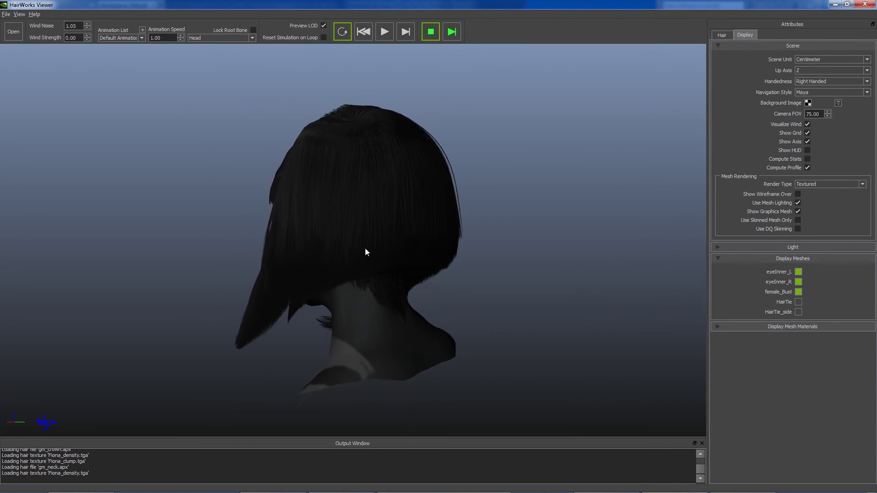
left_click(721, 35)
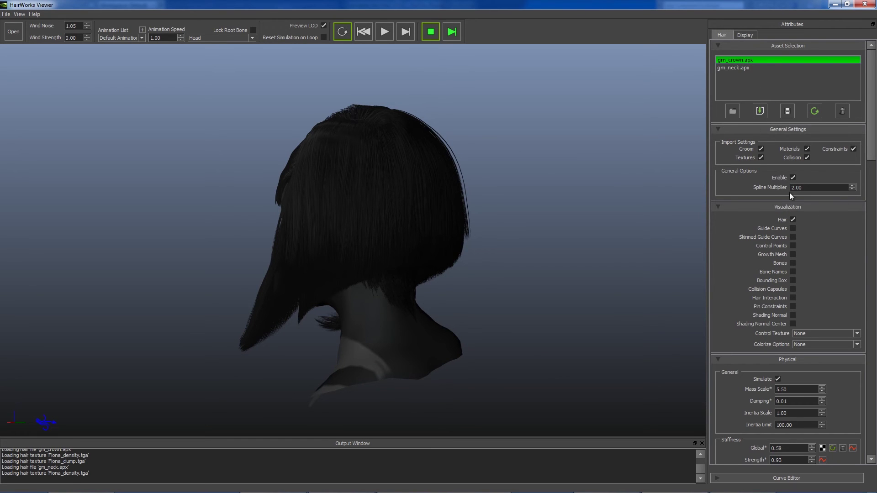
left_click(792, 220)
scroll(416, 238, "up", 5)
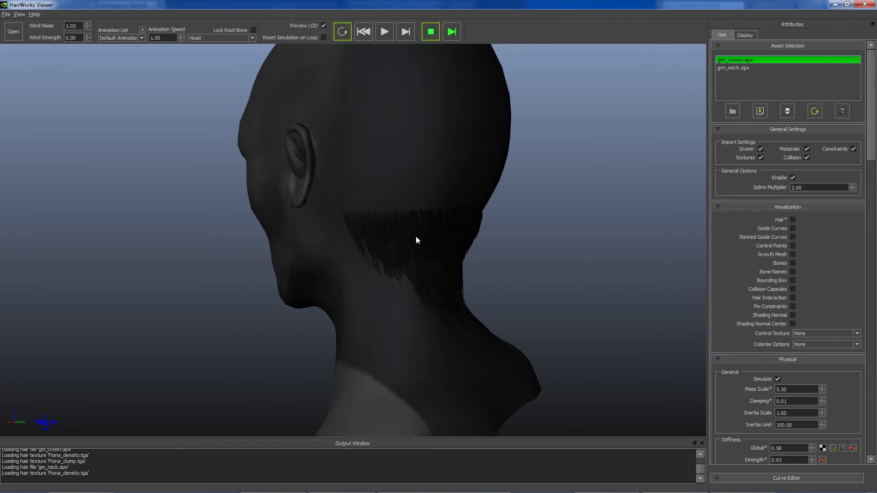
left_click_drag(427, 253, 512, 274)
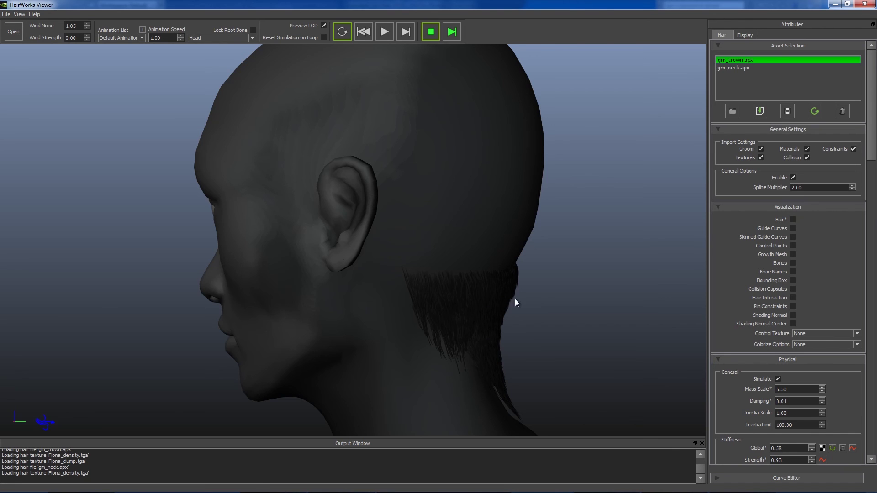
scroll(525, 260, "down", 5)
left_click_drag(519, 243, 462, 243)
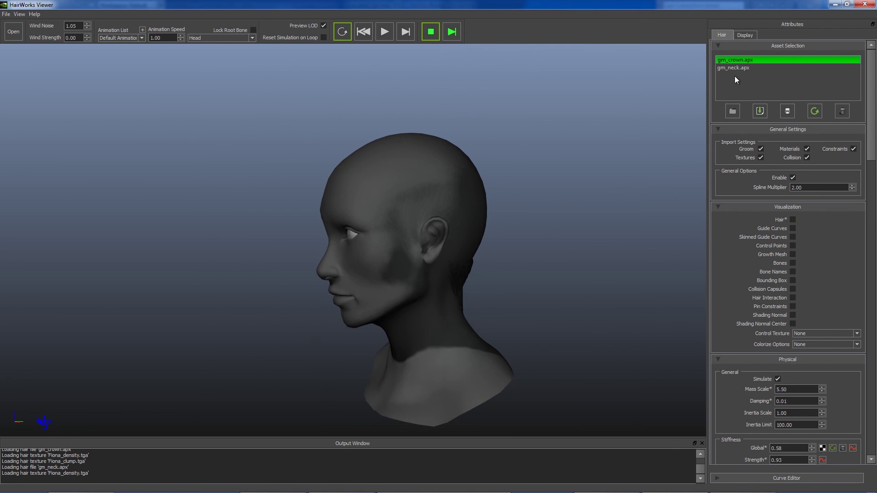